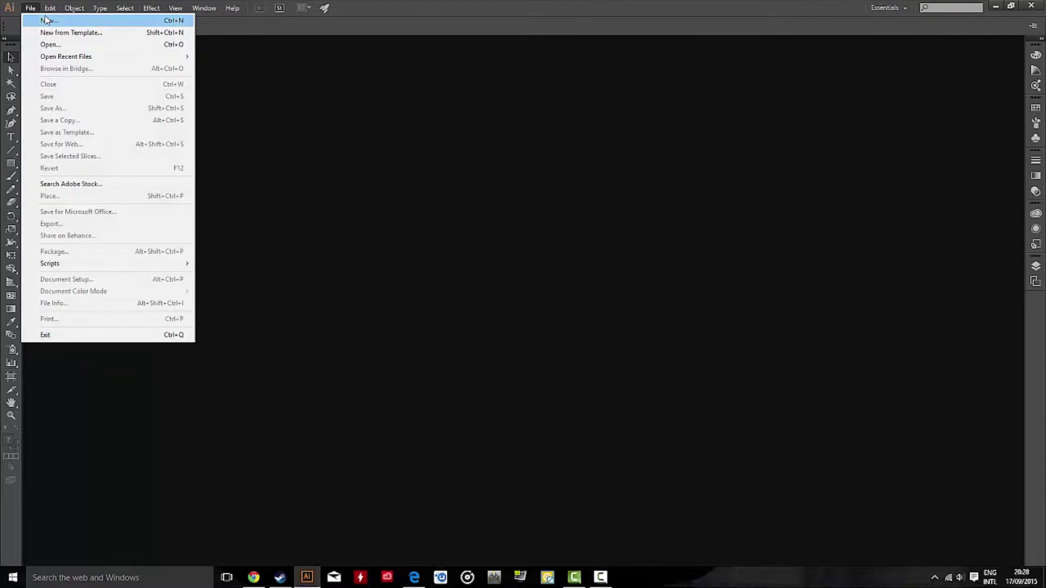
Create a new document with the Web profile and an 800 x 600 px artboard.
click(46, 20)
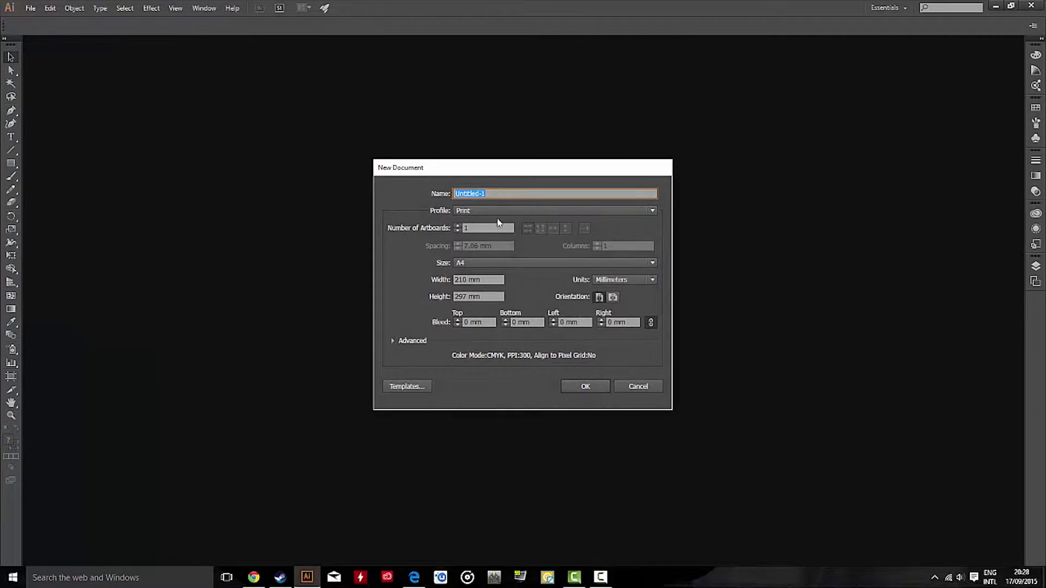
click(491, 210)
click(490, 249)
click(496, 263)
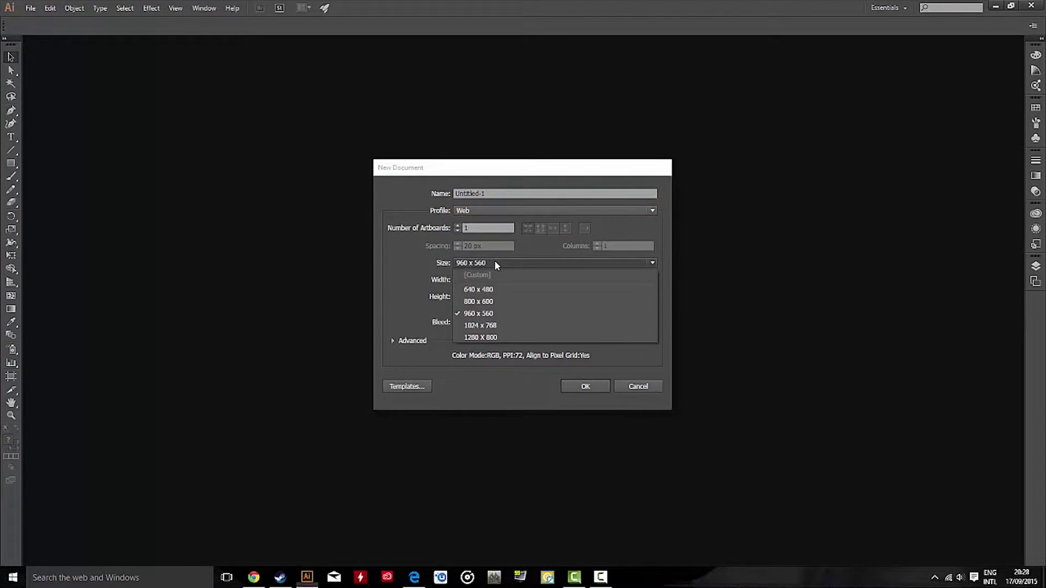
click(493, 301)
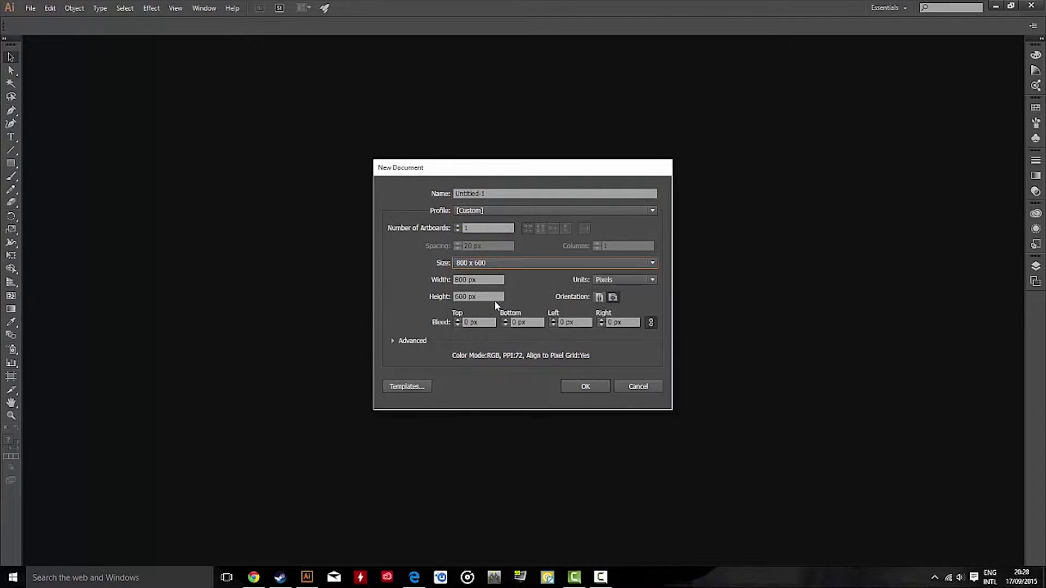
click(585, 386)
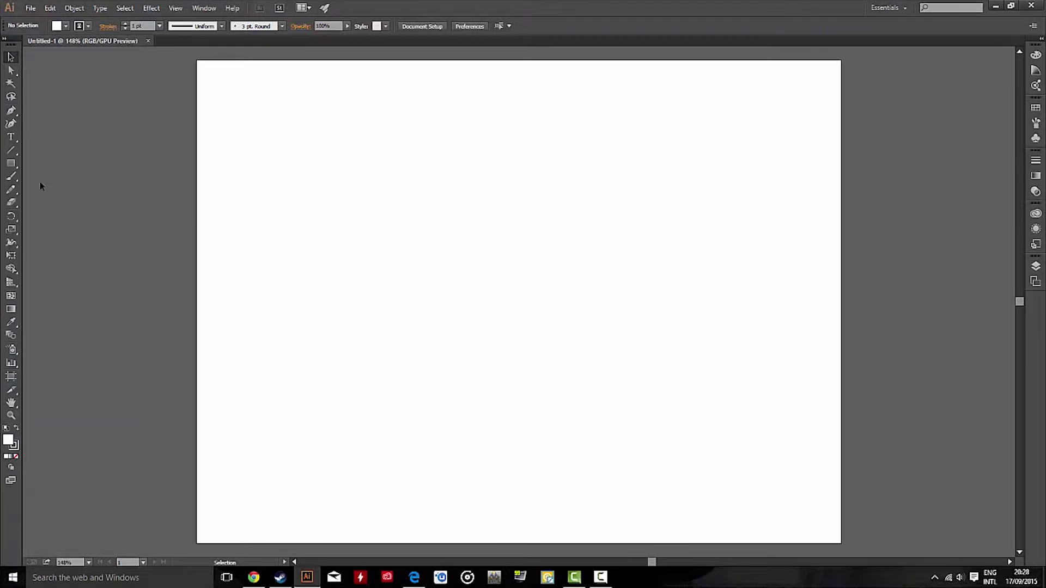
Switch to the Ellipse Tool from the Rectangle tool flyout.
click(11, 165)
click(10, 165)
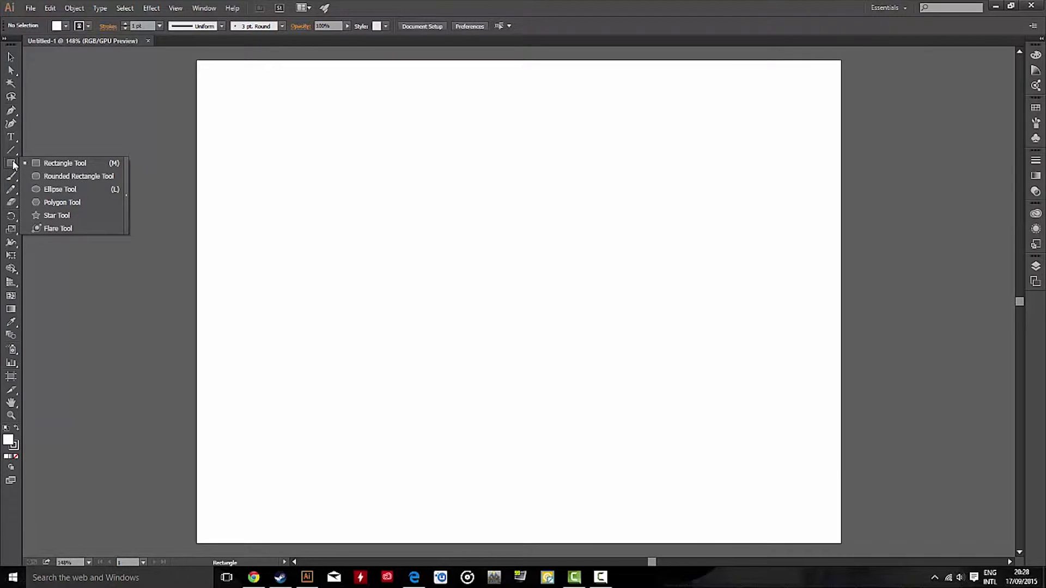
click(51, 190)
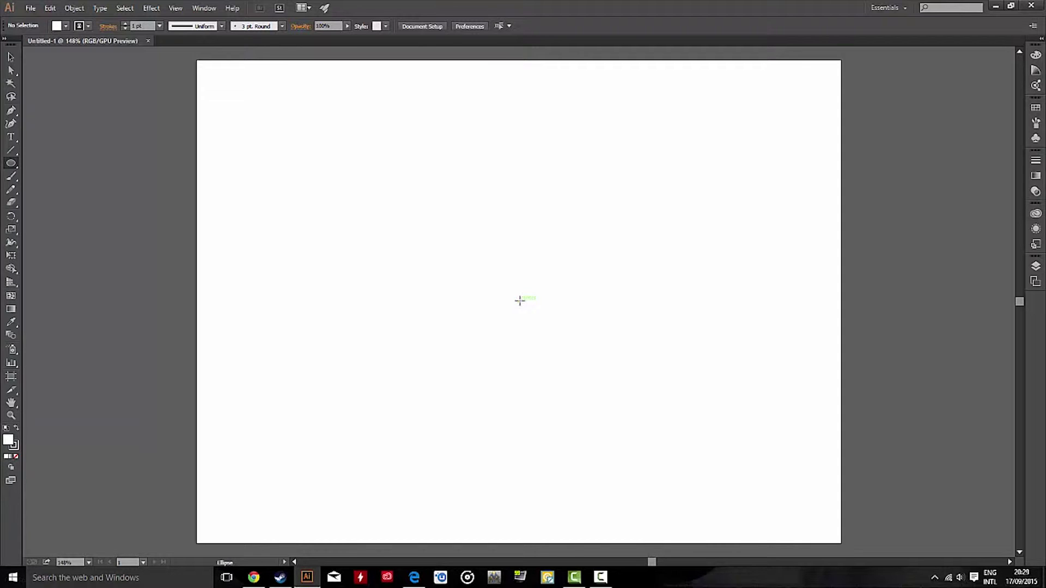
Check Smart Guides in the View menu and locate the artboard's centre point.
click(176, 8)
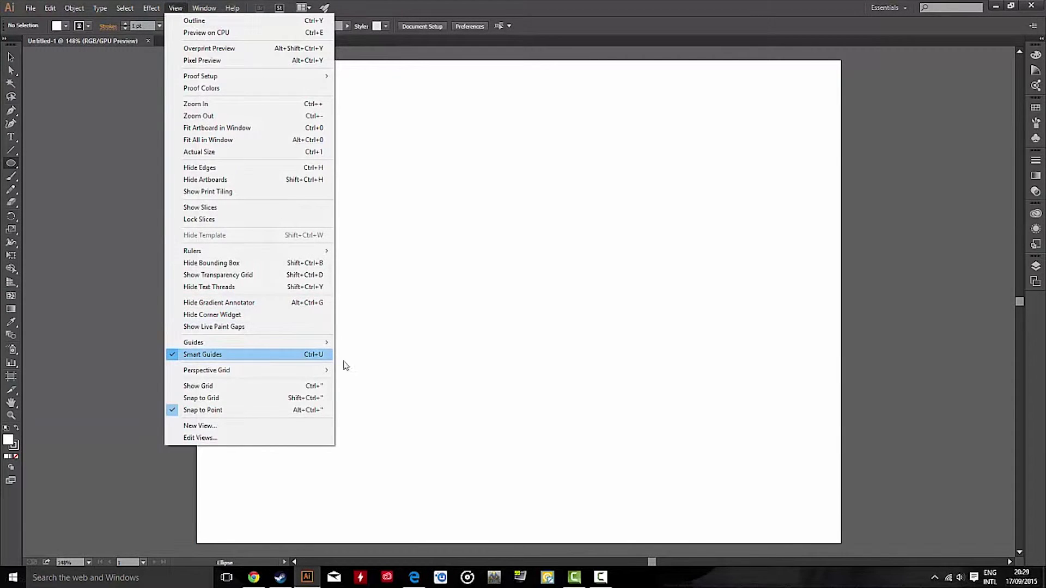
click(521, 303)
click(535, 305)
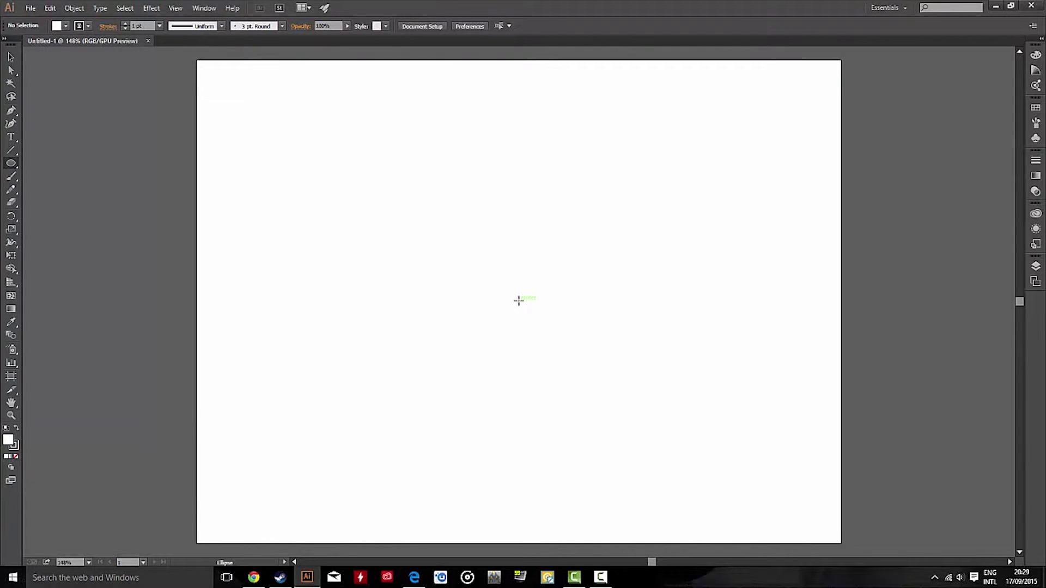
click(518, 300)
Draw a circle out from the artboard centre, with a black fill and no stroke.
drag(519, 300, 645, 387)
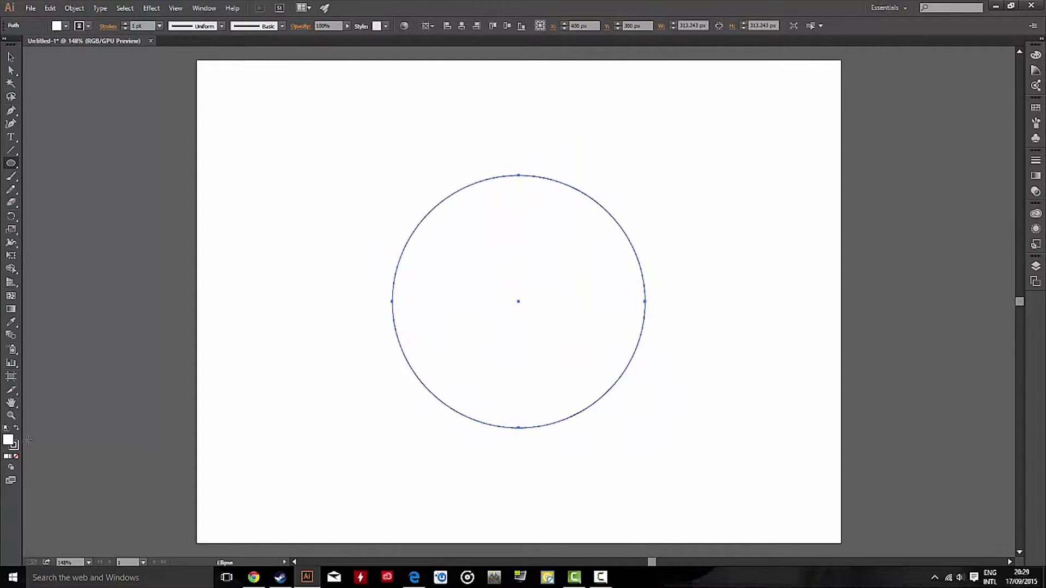
click(16, 446)
click(16, 457)
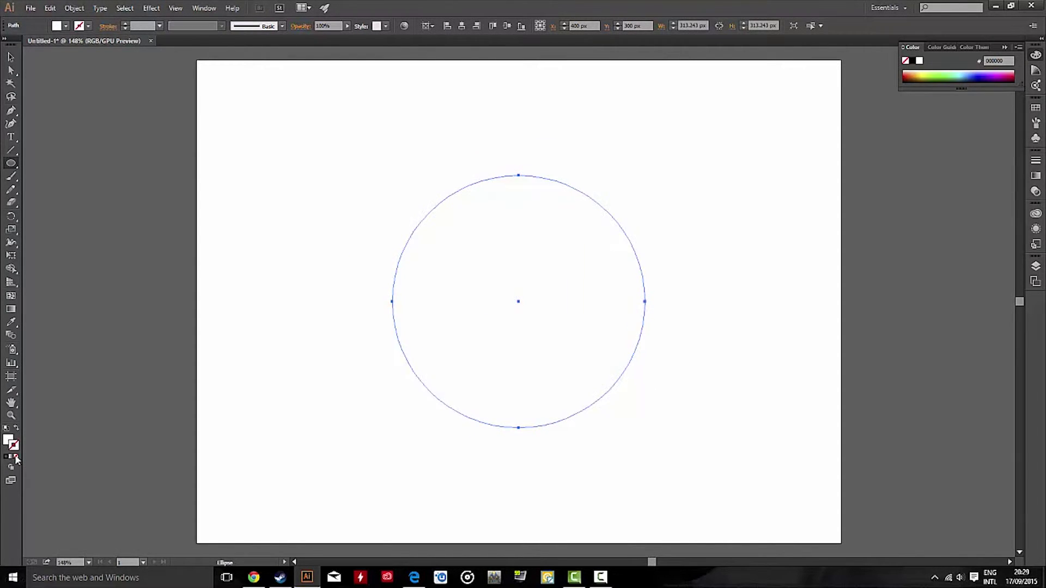
key(x)
click(912, 61)
With the Selection tool, deselect and reselect the black circle.
click(11, 57)
click(276, 285)
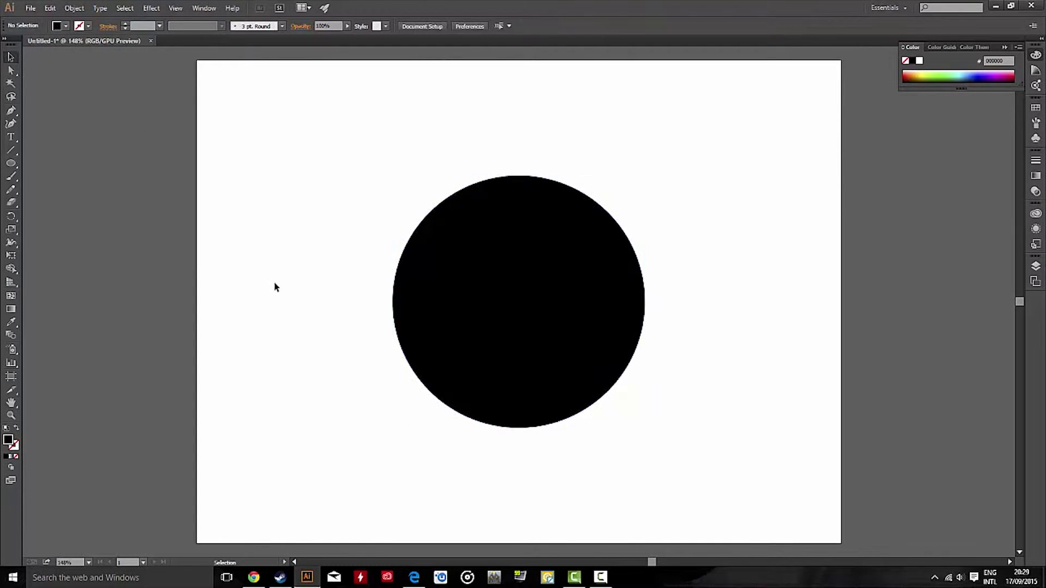
click(537, 322)
click(724, 294)
click(603, 303)
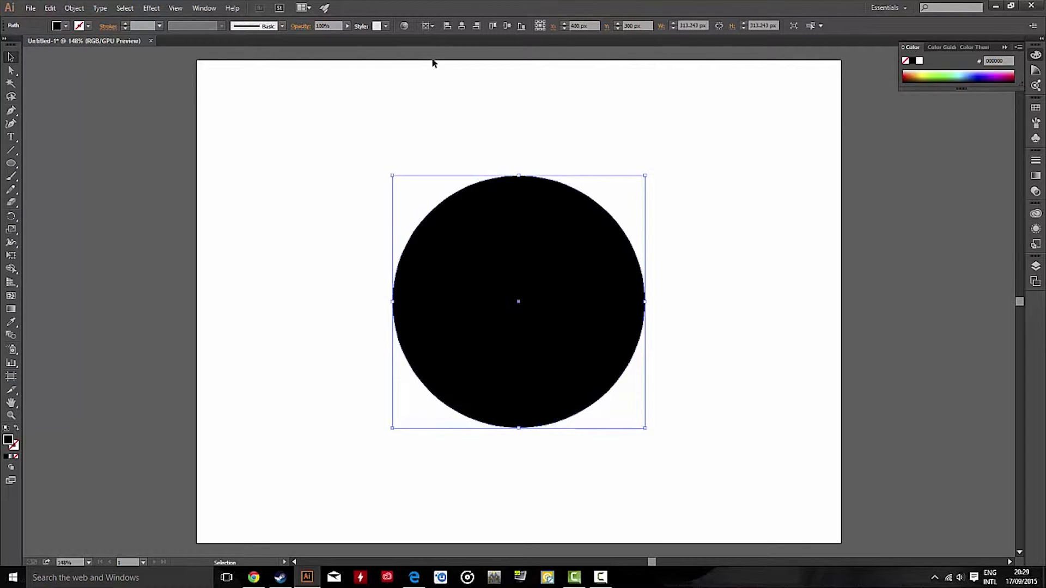
click(429, 26)
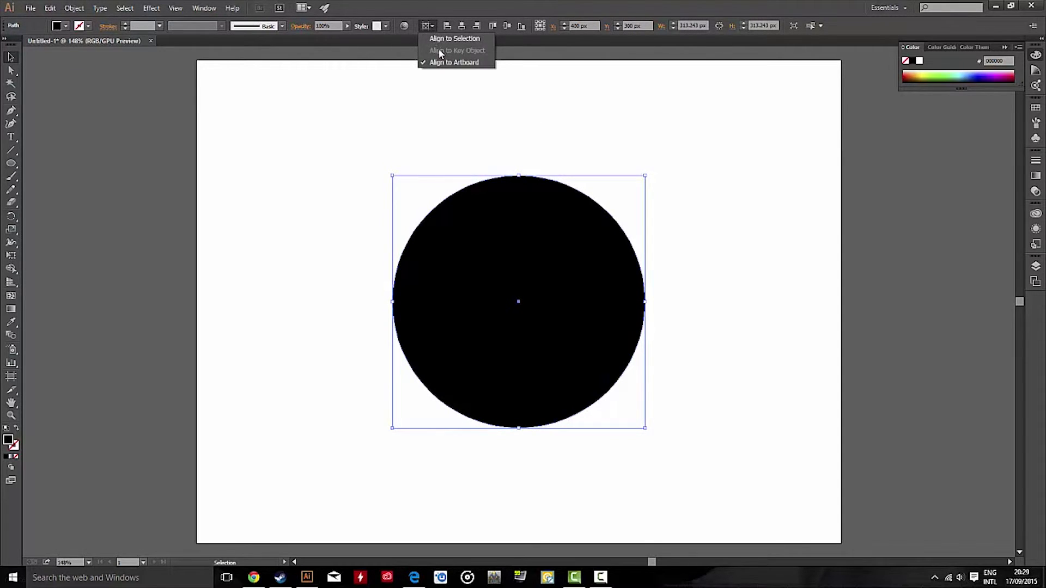
click(433, 28)
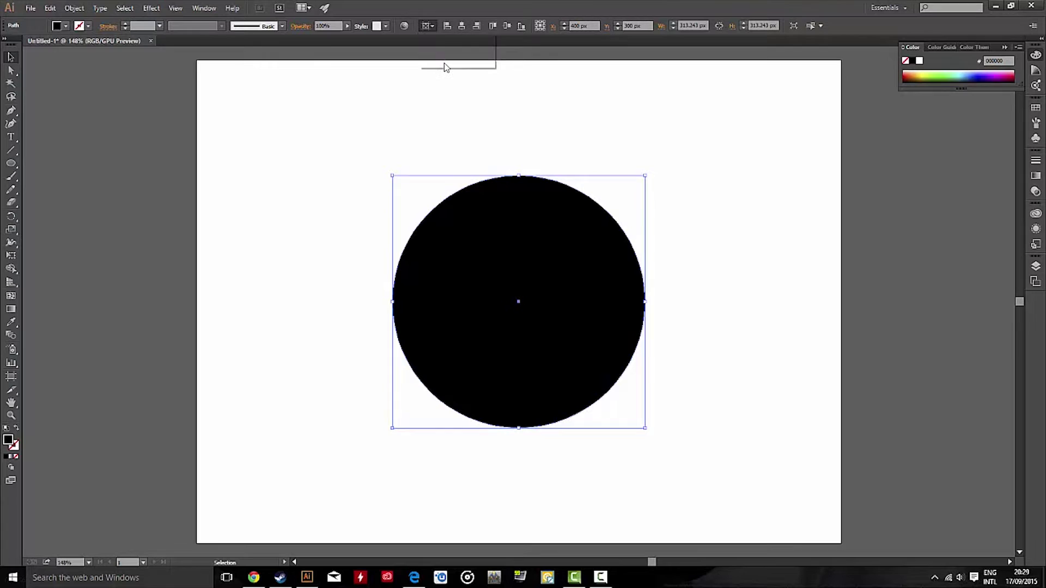
click(431, 30)
click(467, 25)
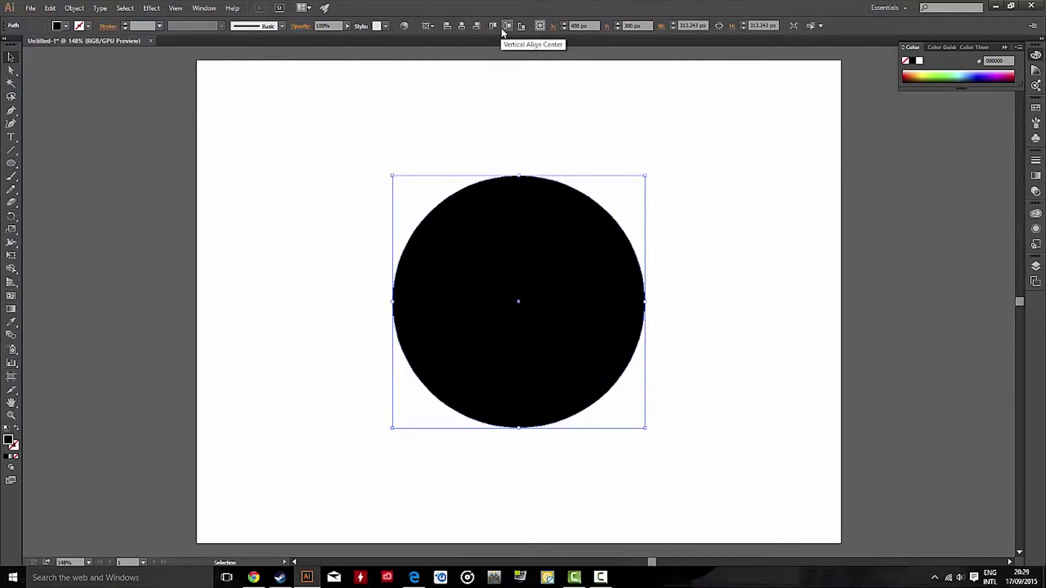
click(555, 98)
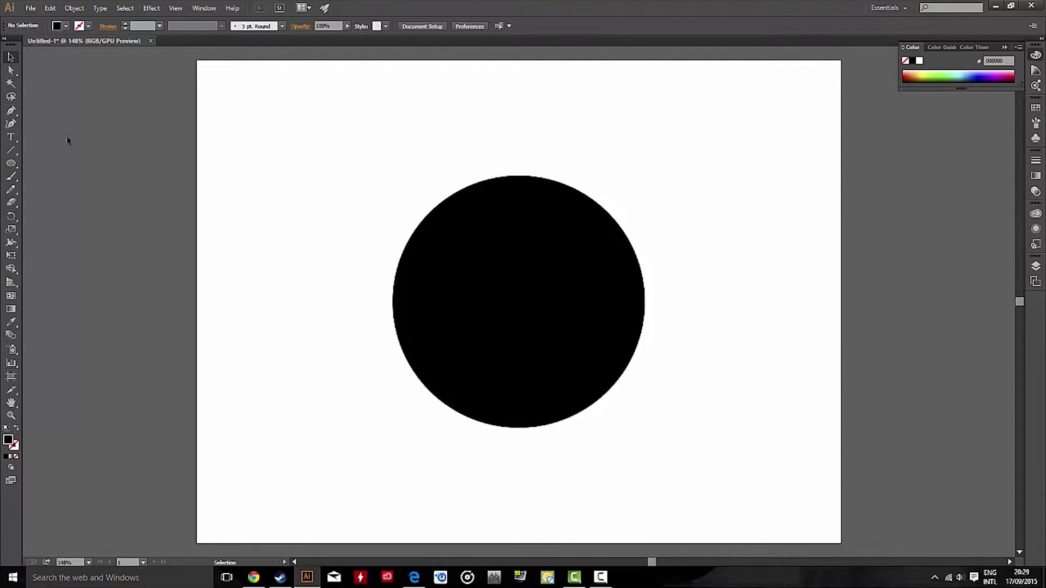
Draw a small circle just above the black circle and keep it selected.
click(13, 163)
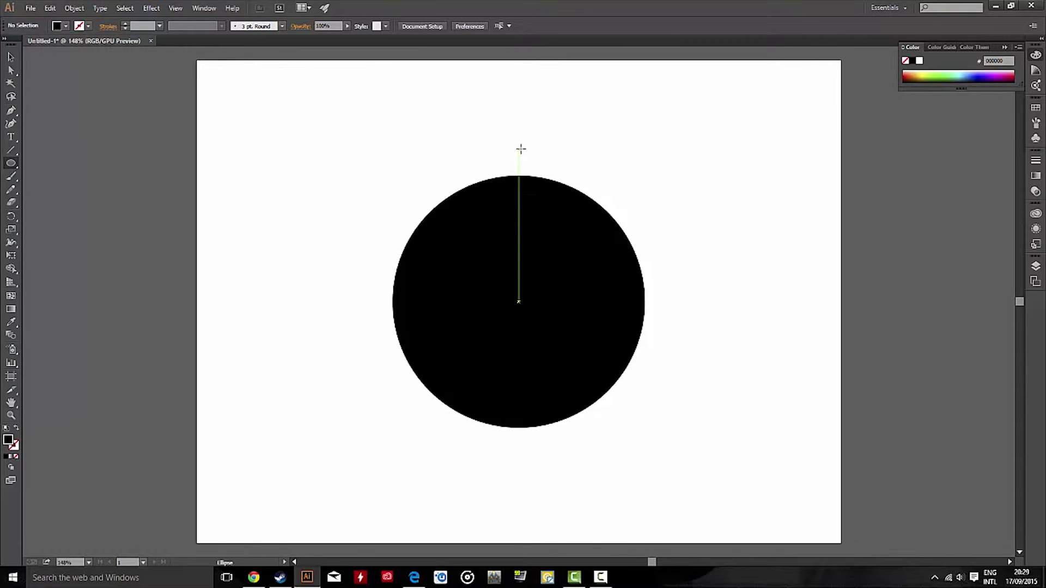
drag(519, 148, 538, 158)
key(v)
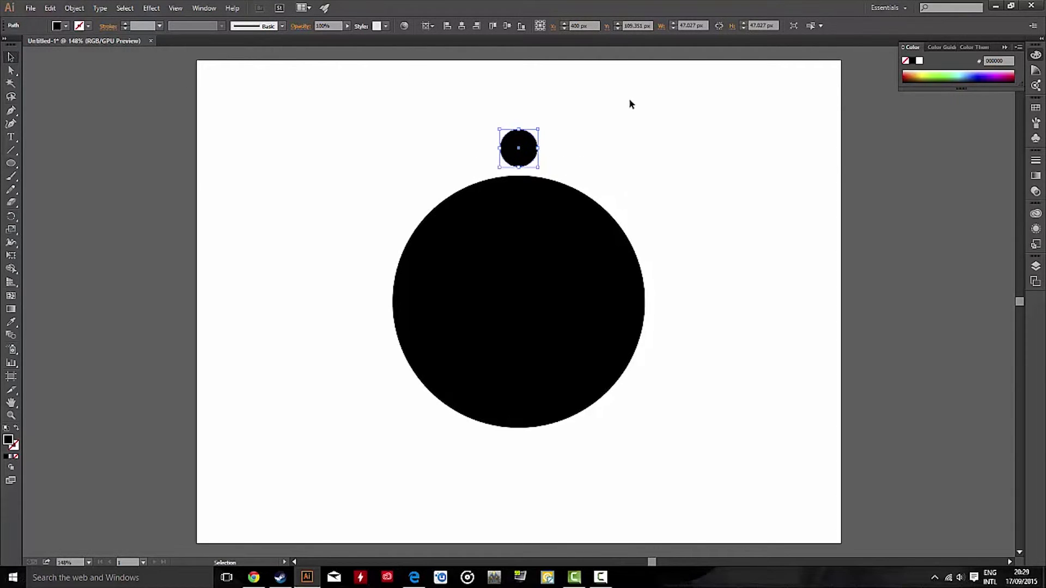
click(556, 147)
key(ctrl+z)
Fill the small circle red and centre it directly above the black circle.
click(904, 76)
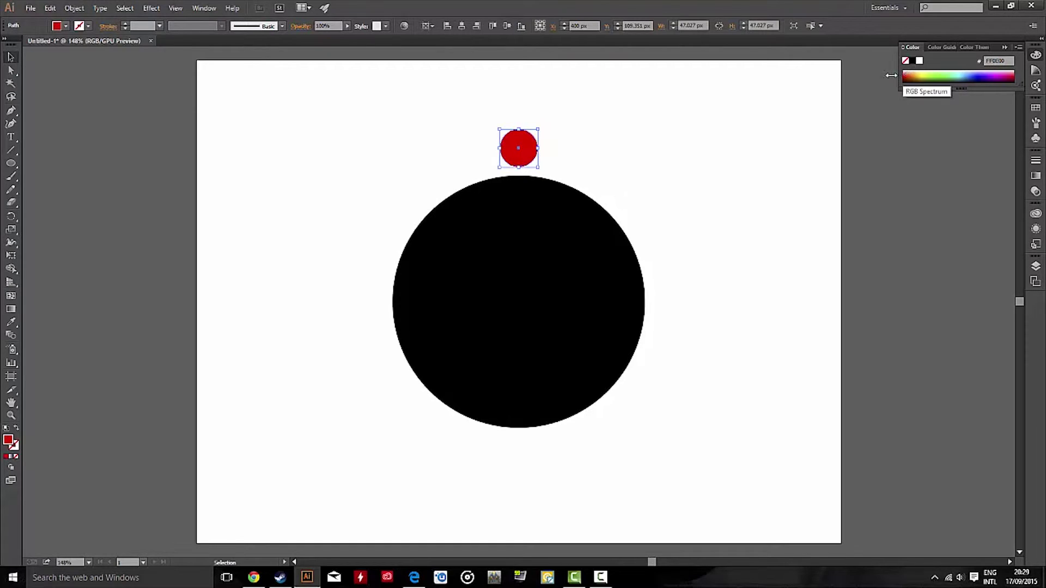
click(283, 167)
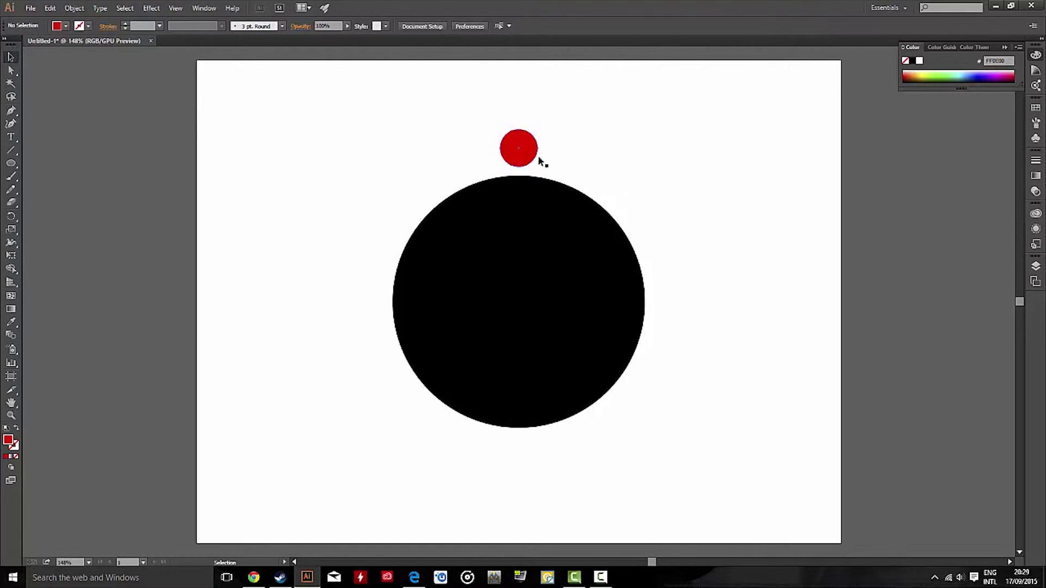
mouse_move(531, 155)
mouse_down()
mouse_move(599, 143)
mouse_move(611, 114)
mouse_move(686, 187)
mouse_move(549, 200)
mouse_move(616, 85)
mouse_move(682, 165)
mouse_move(720, 180)
mouse_move(581, 133)
mouse_move(528, 149)
mouse_up()
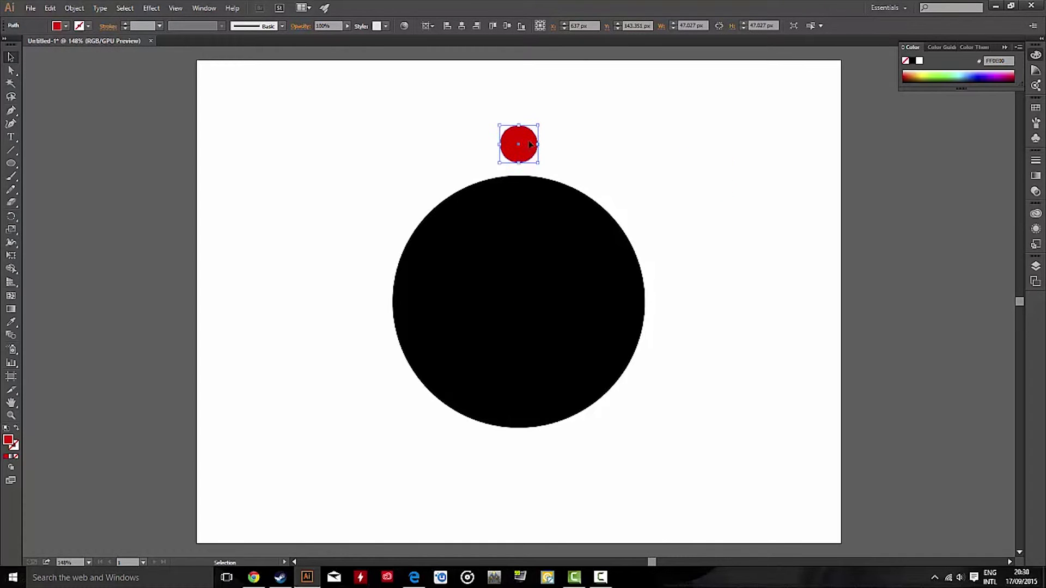
click(570, 144)
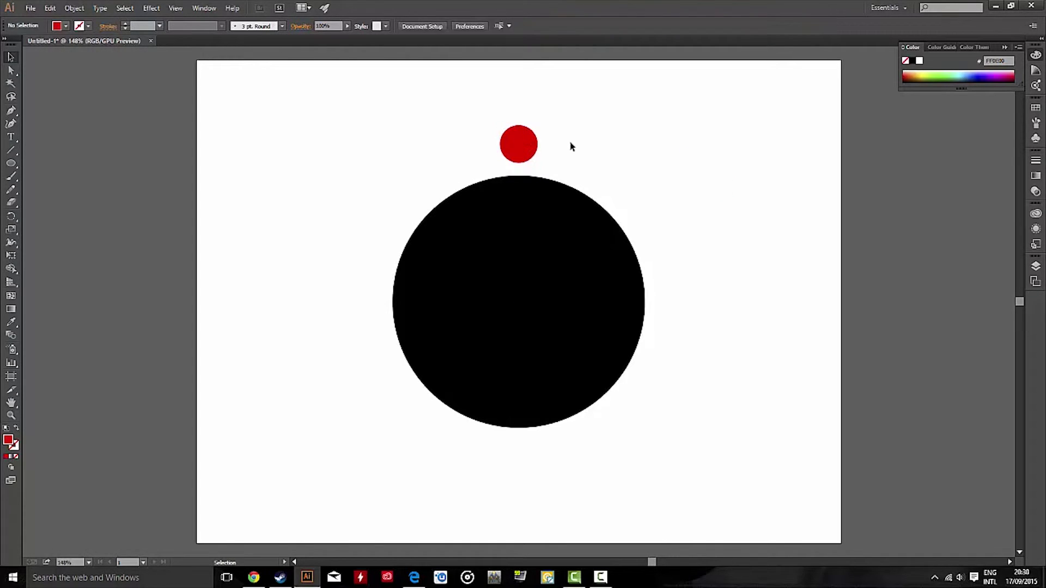
Set up a 360/14-degree rotation of the red circle around the black circle's centre.
click(534, 151)
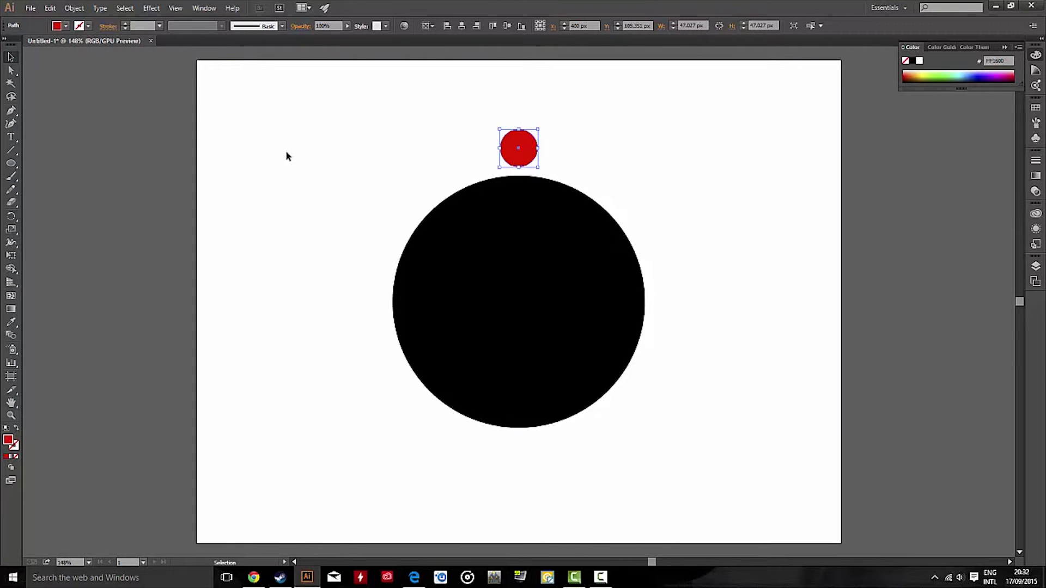
click(16, 218)
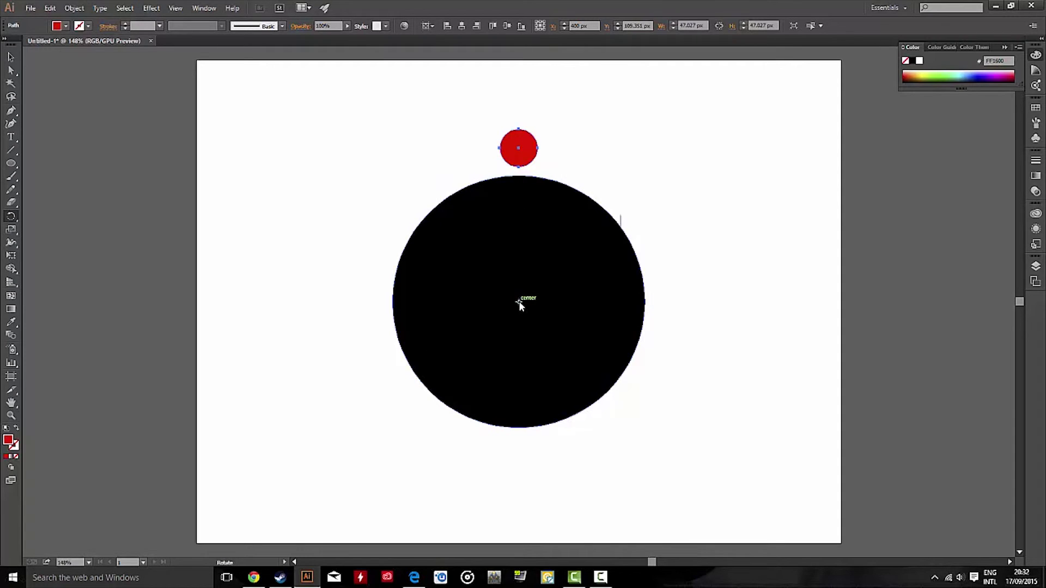
alt+click(519, 301)
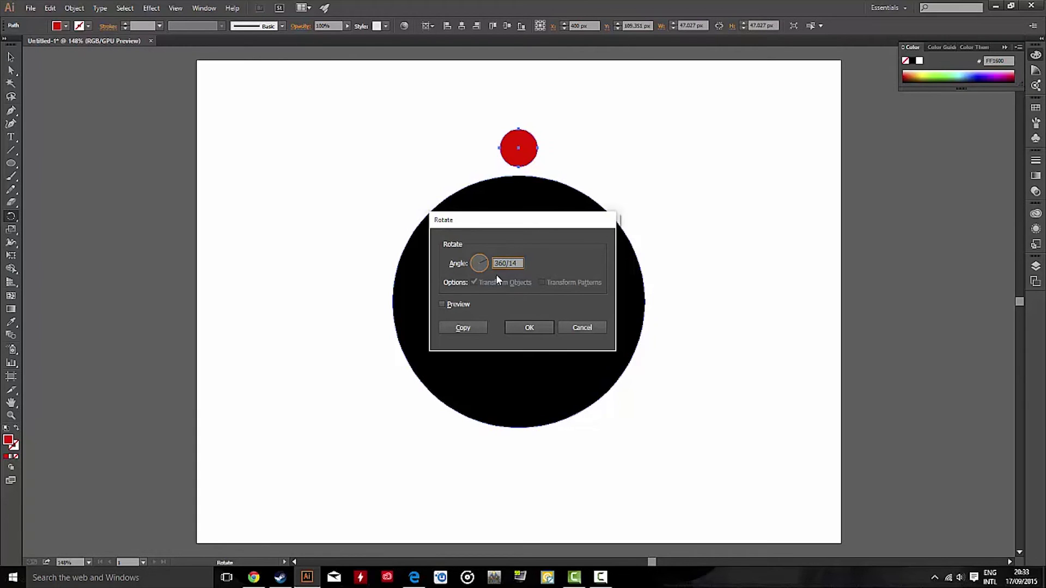
Copy the rotated red circle and repeat with Ctrl+D until 14 circles ring the black one.
click(463, 327)
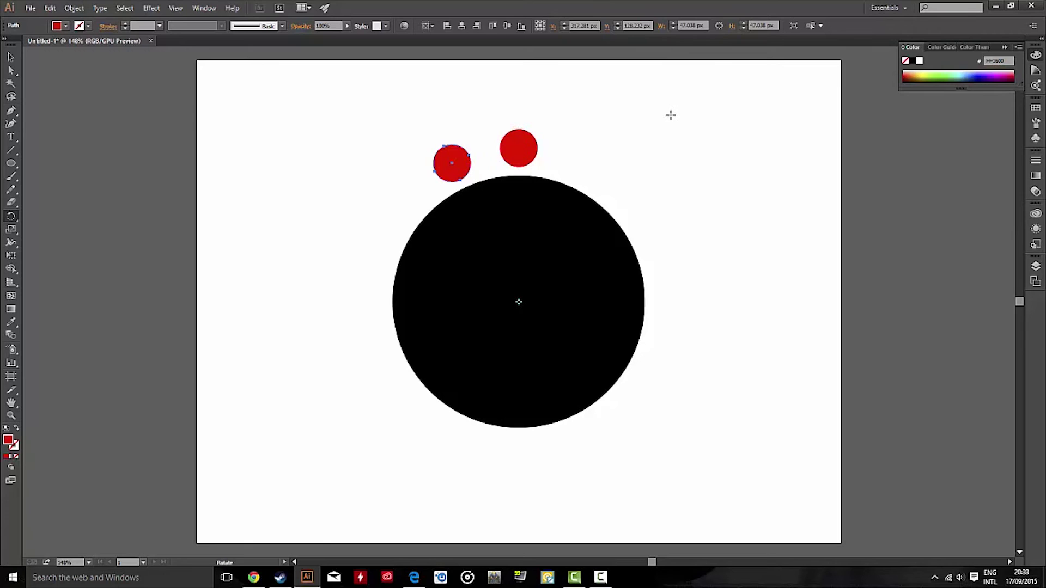
key(v)
key(ctrl+d)
key(ctrl+d)
key(ctrl+d)
key(ctrl+d)
key(ctrl+d)
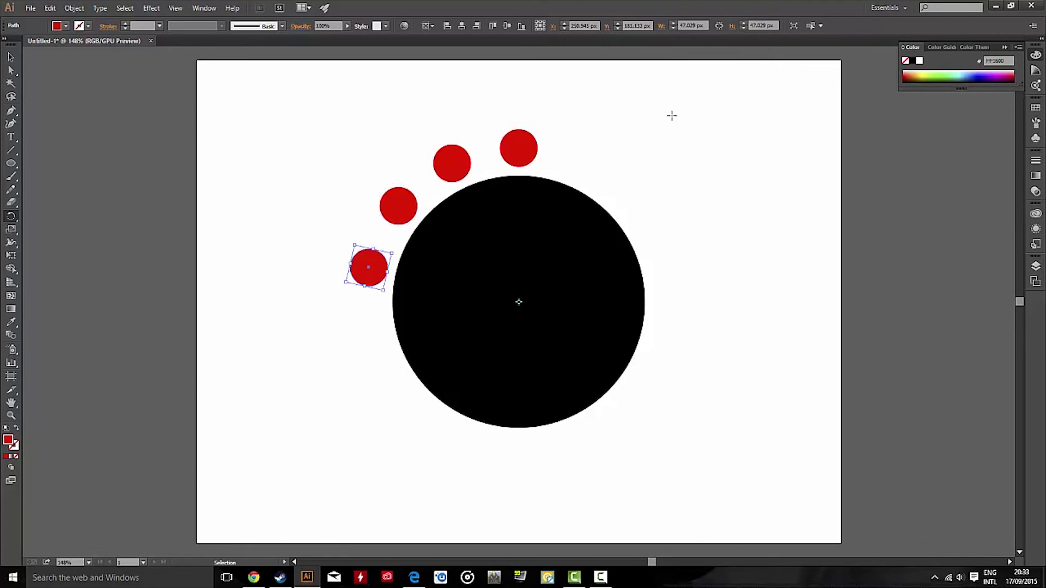
key(ctrl+d)
key(ctrl+d)
key(ctrl+d)
key(ctrl+d)
key(ctrl+d)
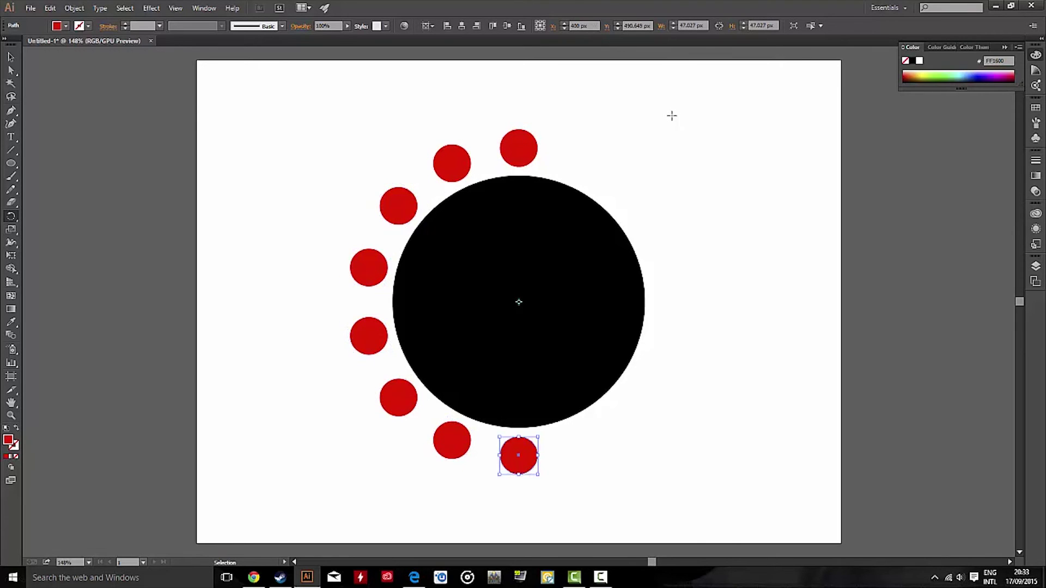
key(ctrl+d)
key(ctrl+d)
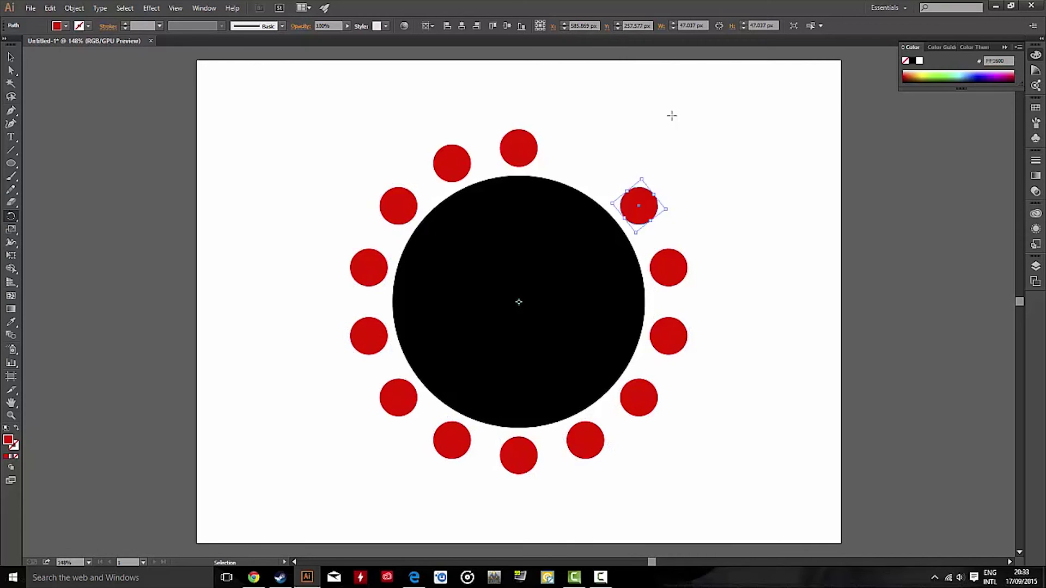
key(r)
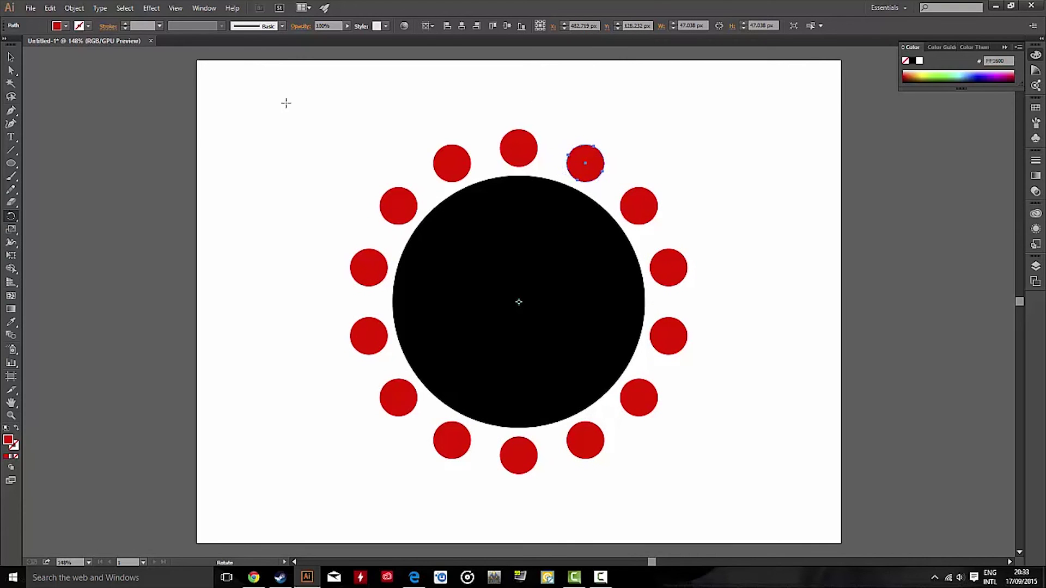
click(12, 57)
click(260, 159)
scroll(262, 156, down, 1)
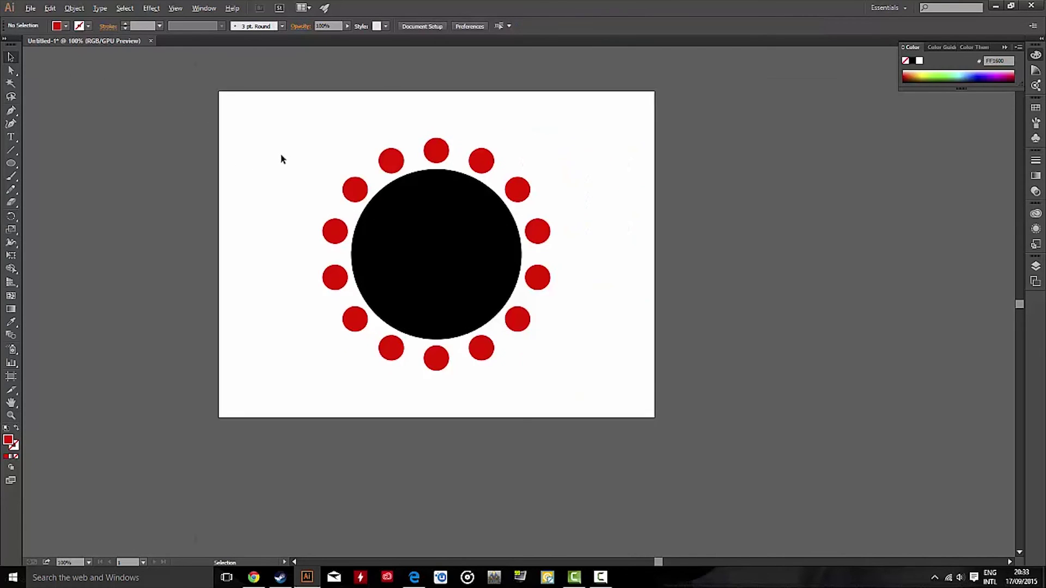
scroll(452, 148, up, 1)
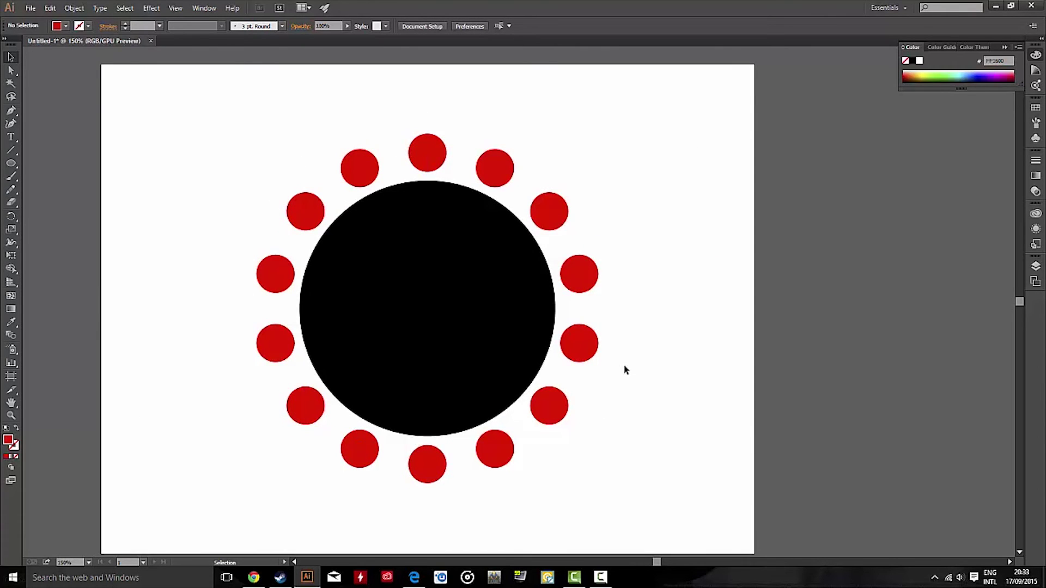
click(389, 282)
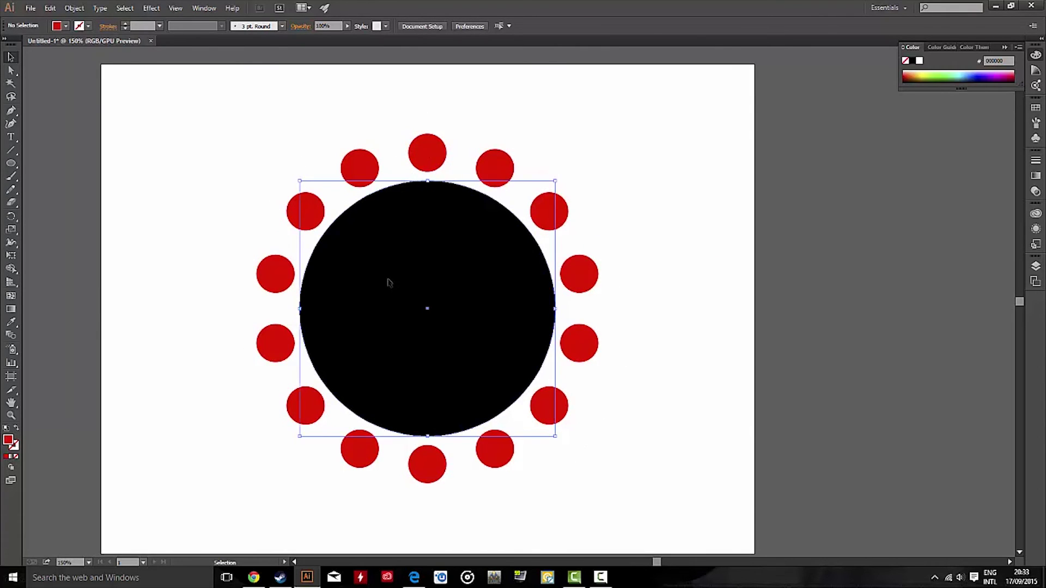
click(682, 293)
scroll(677, 299, down, 2)
scroll(654, 337, up, 2)
scroll(652, 350, down, 1)
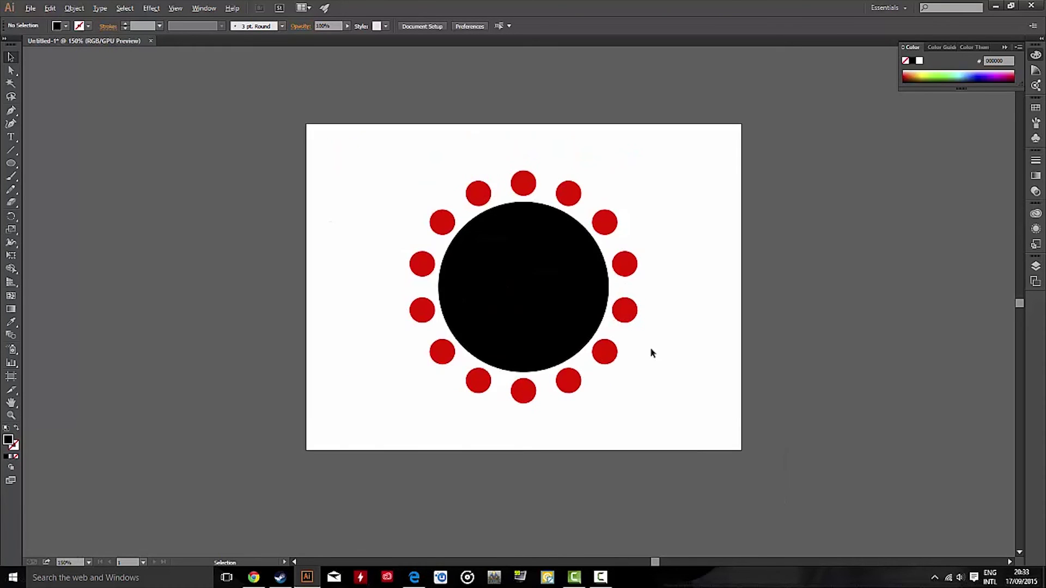
scroll(628, 227, up, 1)
scroll(692, 283, down, 1)
scroll(710, 297, up, 1)
scroll(710, 298, down, 1)
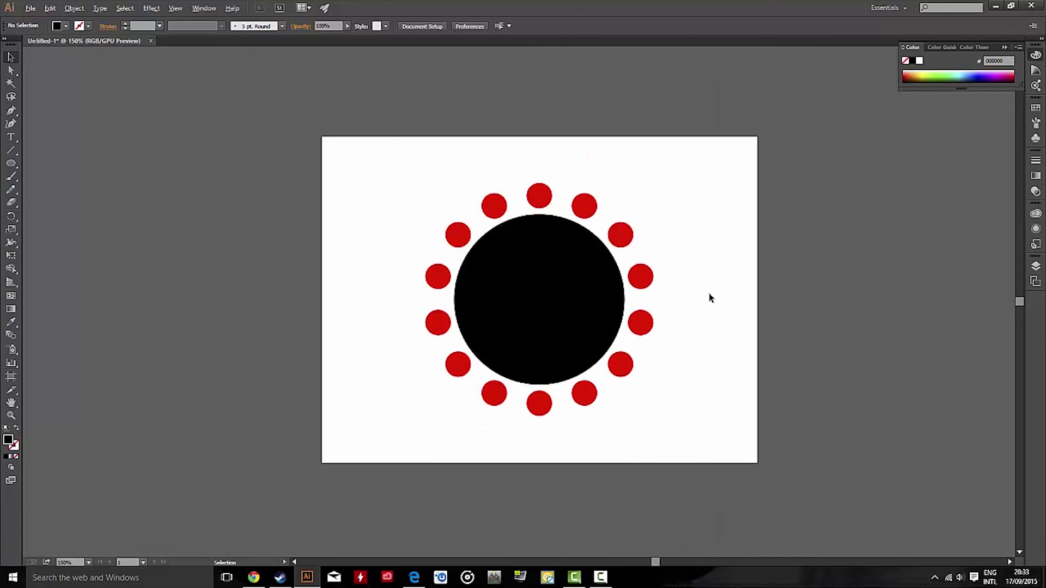